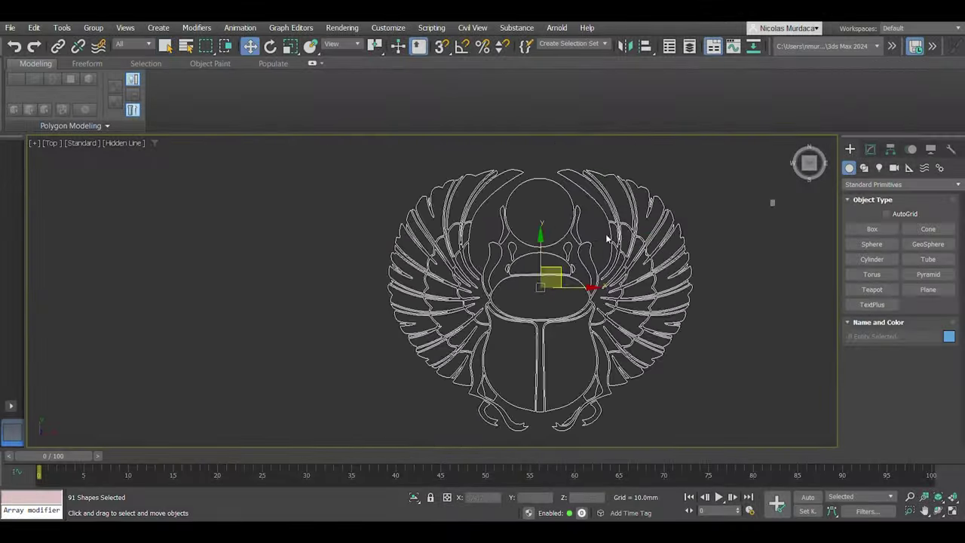
Extrude the scarab outlines 40 mm and draw a sphere over the beetle's body
left_click(870, 149)
left_click(894, 248)
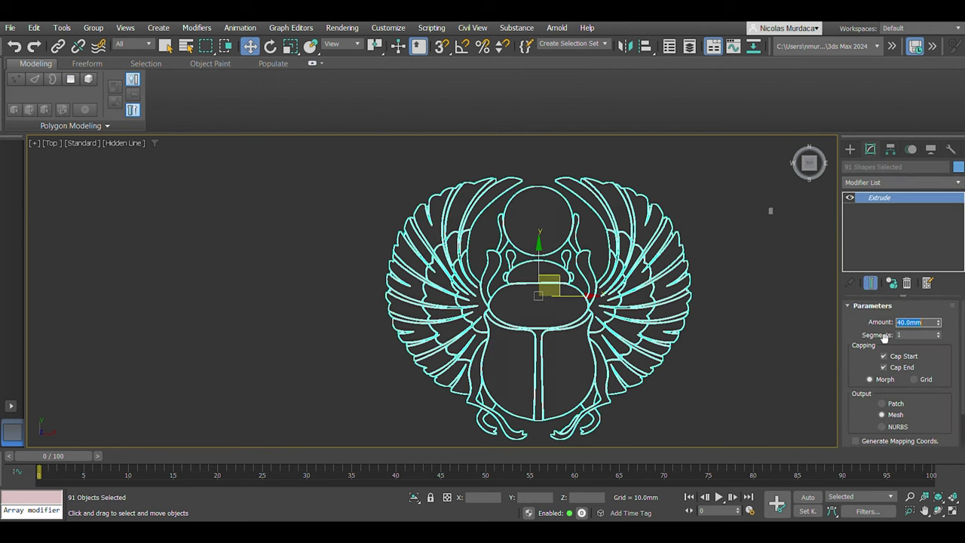
middle_click_drag(771, 322, 809, 162, "alt")
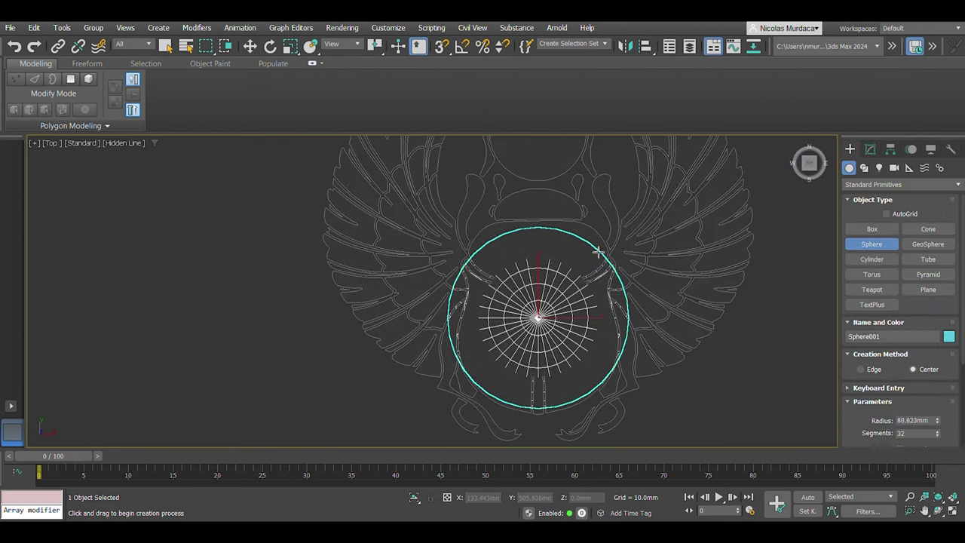
In the front view, move the flattened sphere up onto the body and save the scene
key("f")
key("w")
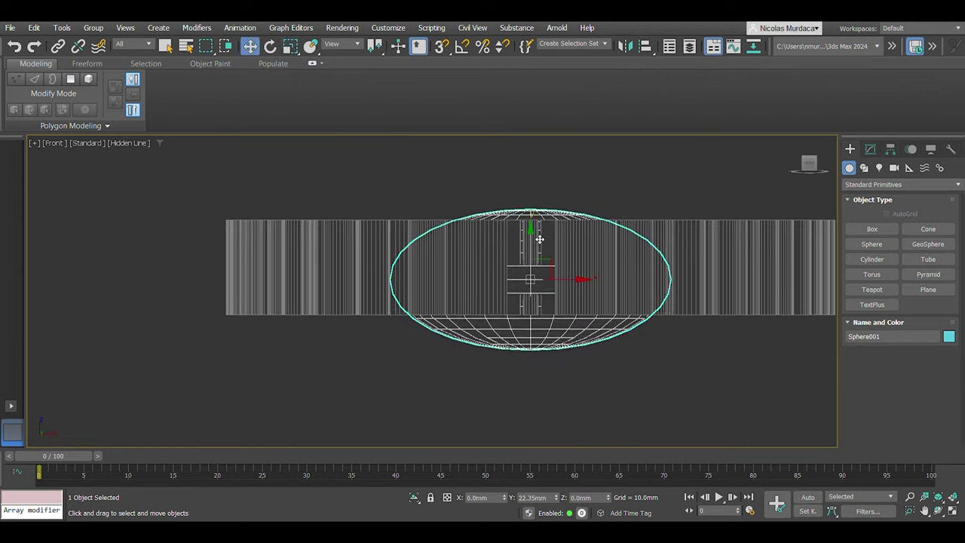
key("ctrl+s")
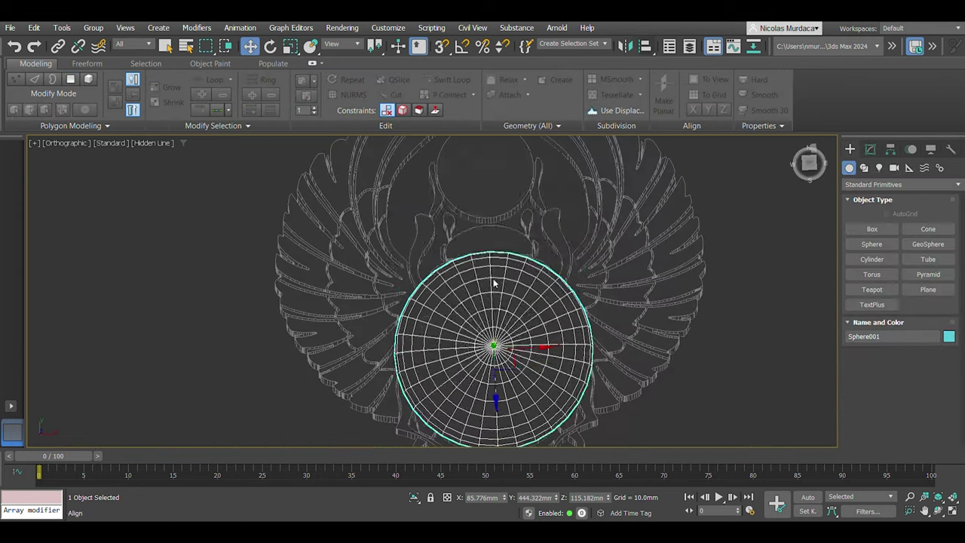
key("f")
left_click_drag(487, 175, 500, 240)
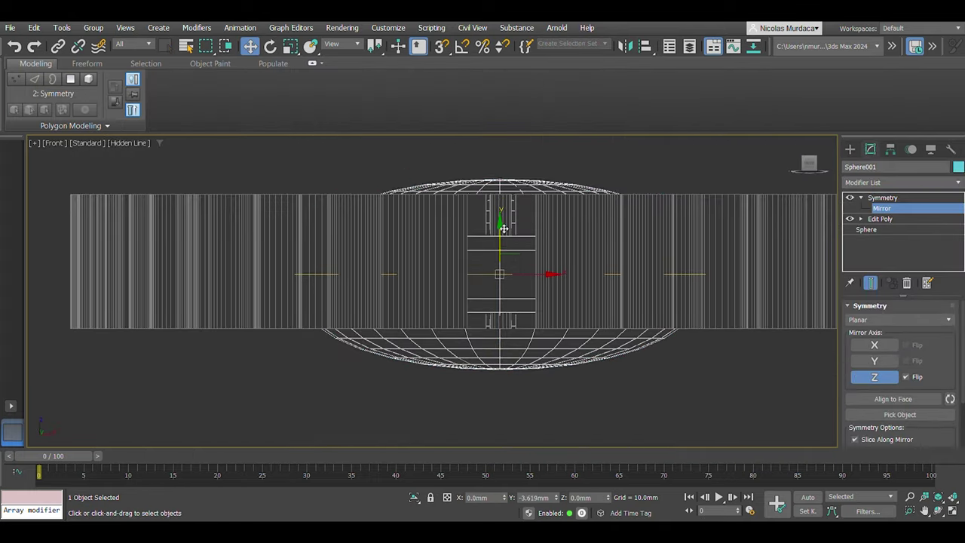
left_click(250, 46)
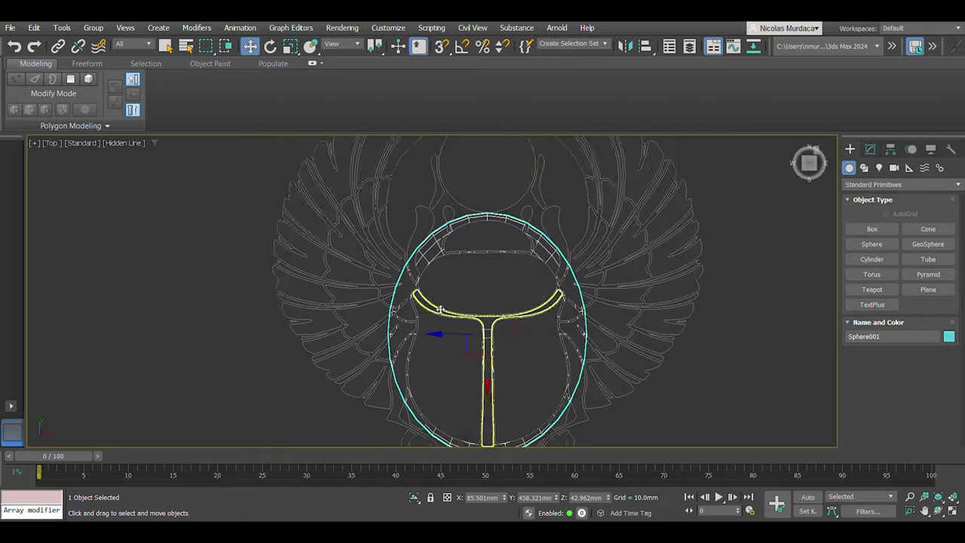
Scroll the command panel through the ProBoolean and Edit Poly settings for Beetle Body
scroll(528, 311, "up", 3)
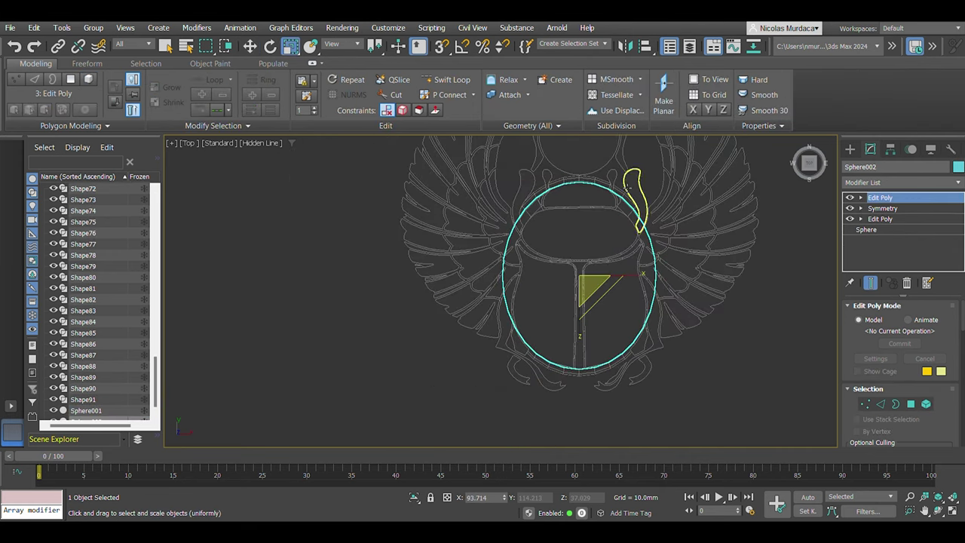
scroll(530, 219, "down", 10)
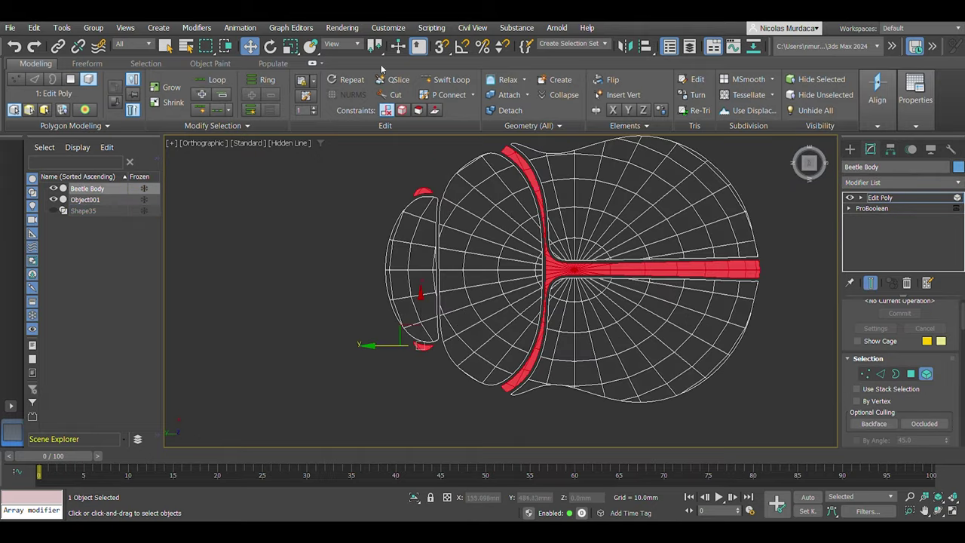
Detach the selected leg polygons of Shape35 into a new object and save
left_click(809, 163)
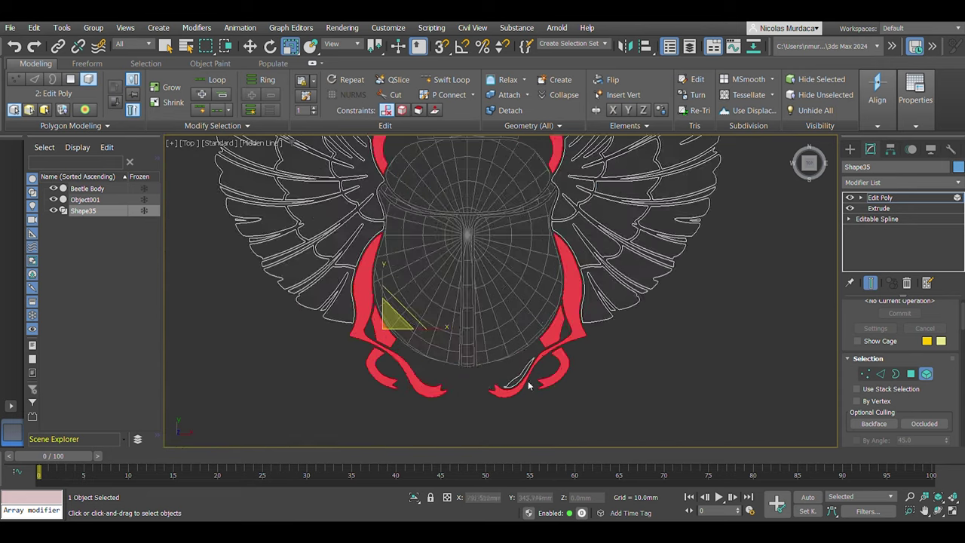
left_click(516, 111)
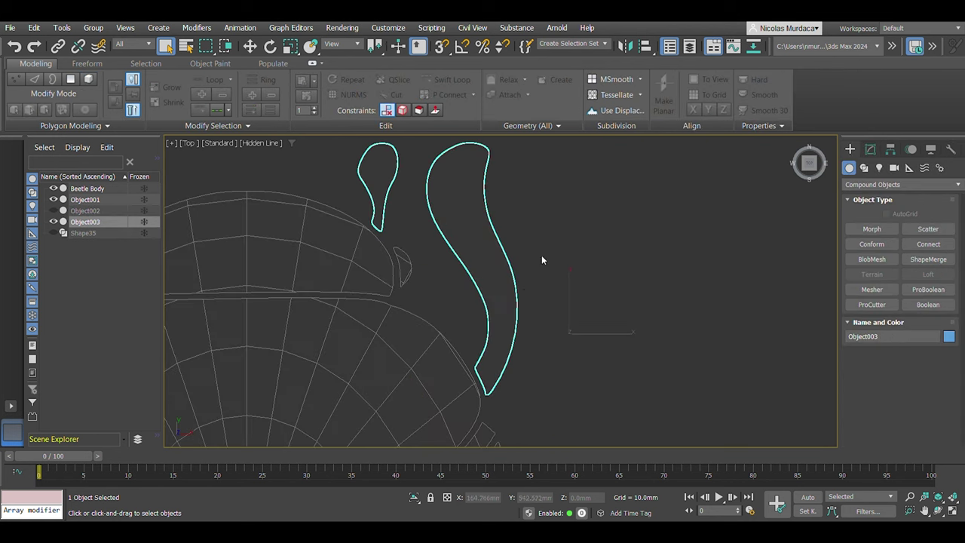
key("ctrl+s")
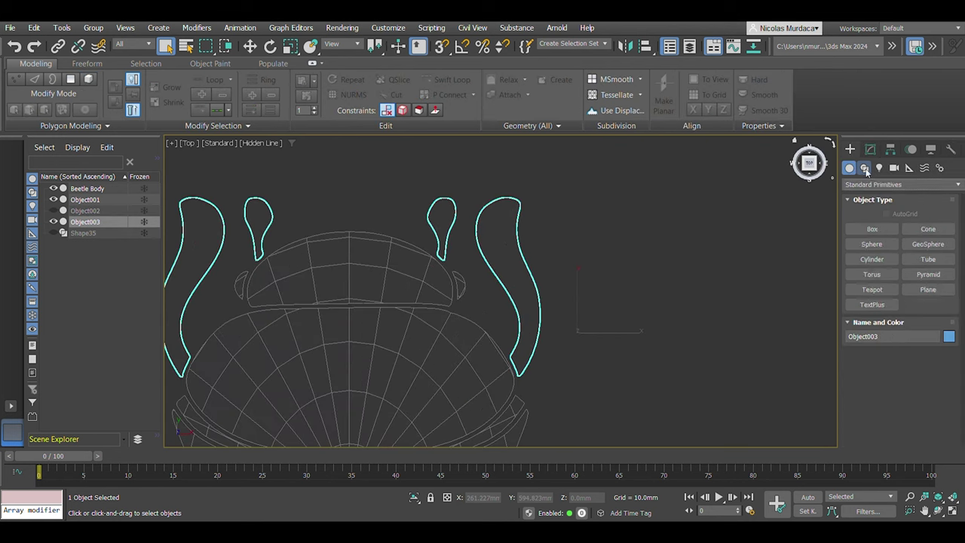
Draw a new sphere in the side view and orbit to inspect the parts
left_click(865, 168)
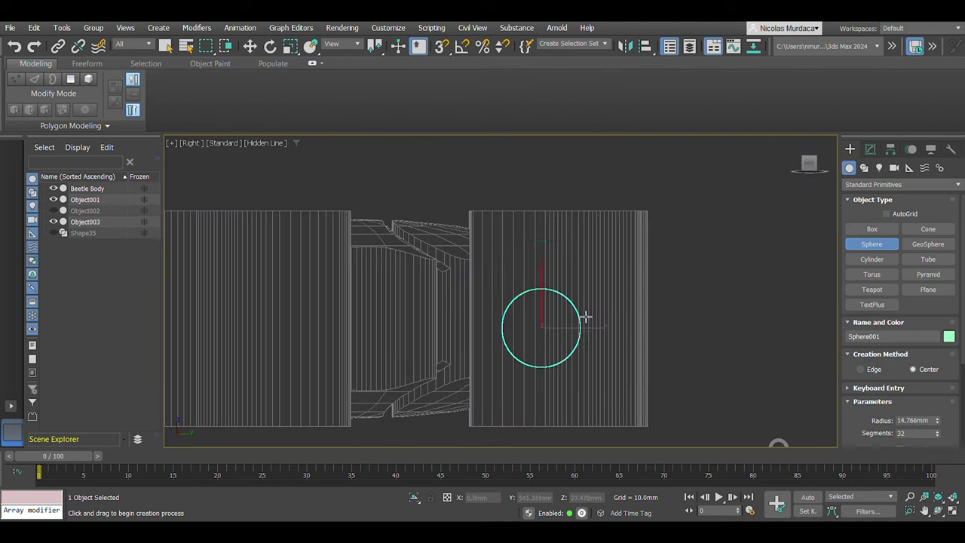
left_click_drag(586, 317, 632, 318)
right_click(631, 318)
left_click(250, 46)
middle_click_drag(340, 286, 434, 285, "alt")
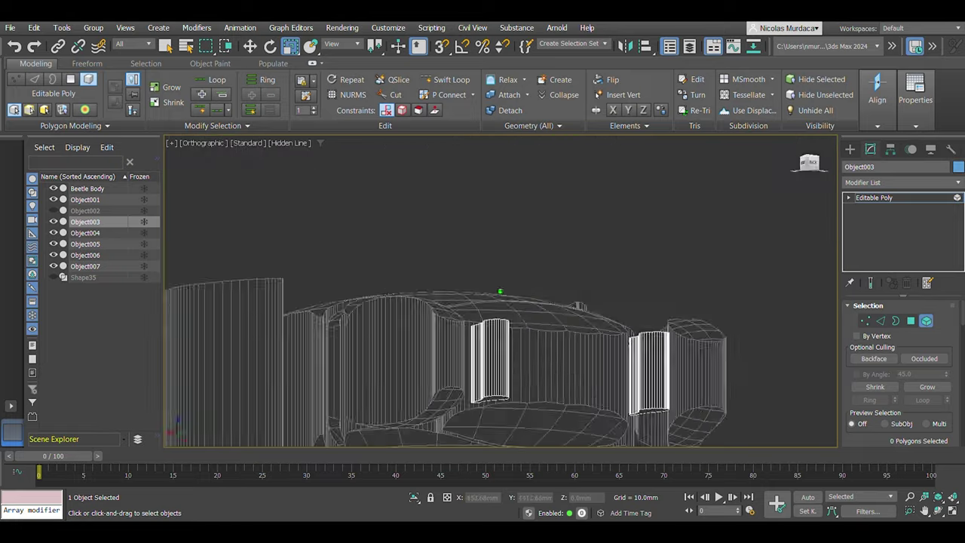
Orbit the model to a raised three-quarter angle, then to a side view
middle_click_drag(528, 339, 733, 379, "alt")
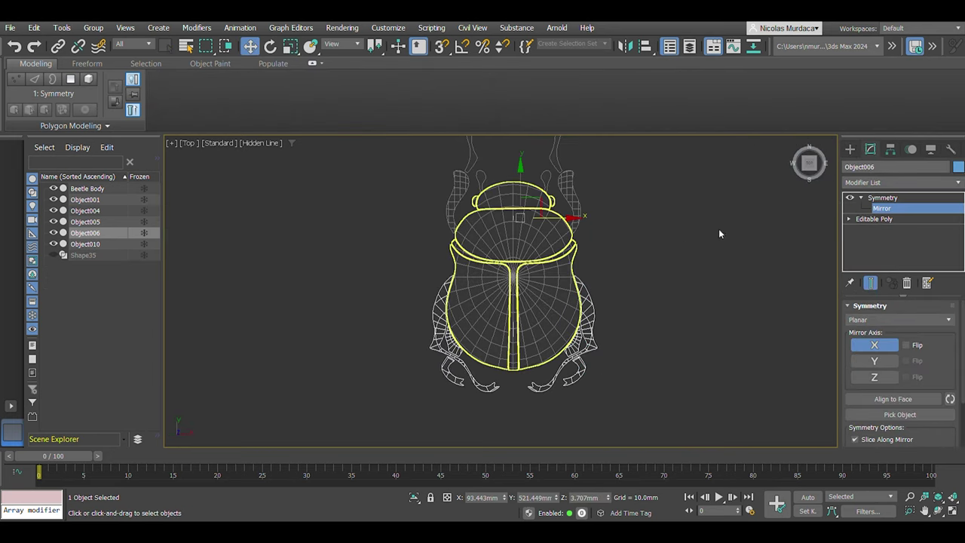
middle_click_drag(705, 379, 653, 422, "alt")
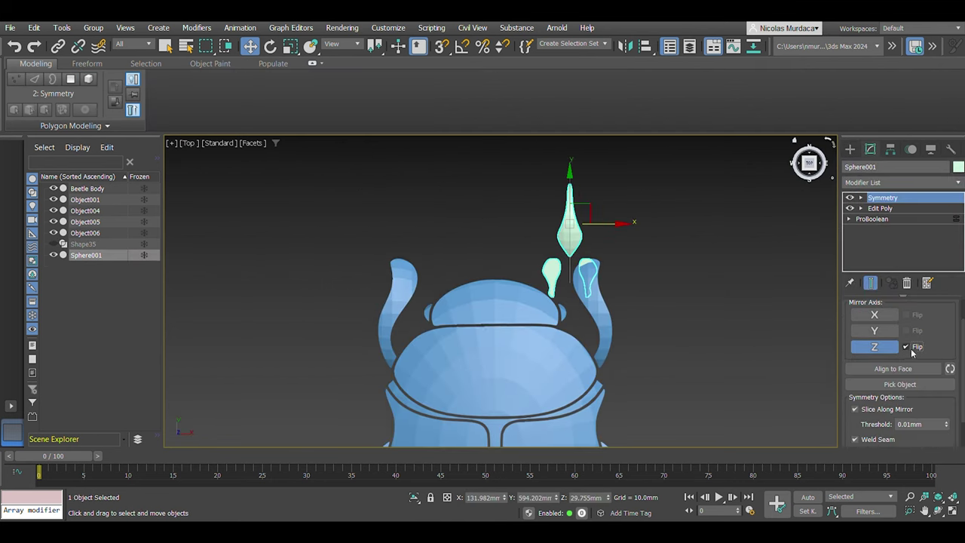
Align the Symmetry mirror plane to the beetle body and switch to the Top view
left_click(893, 369)
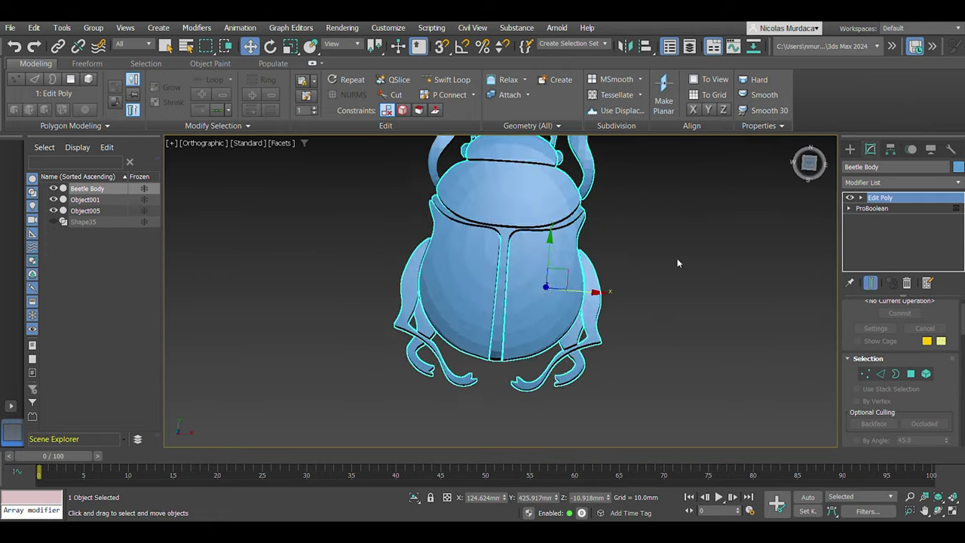
key("t")
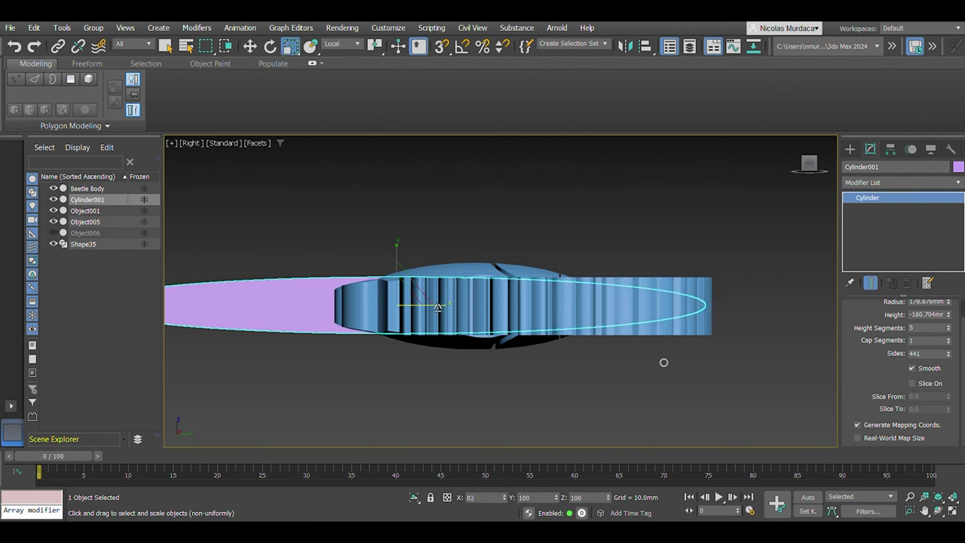
Tilt the view top-down and select the leg outline Shape35 for the cylinder cut
left_click_drag(805, 172, 809, 178)
left_click(562, 309)
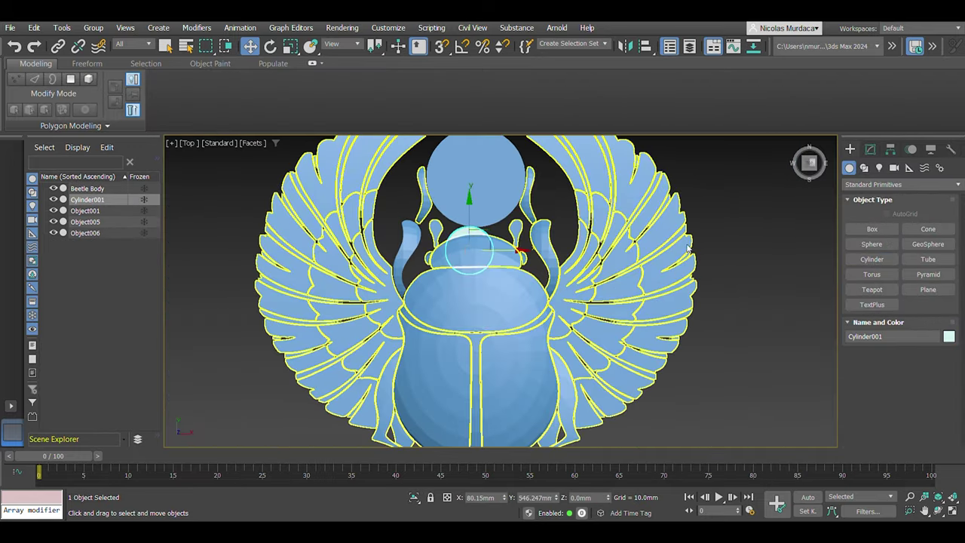
Draw a small 3.274 mm radius cylinder at the beetle's top edge
left_click(270, 46)
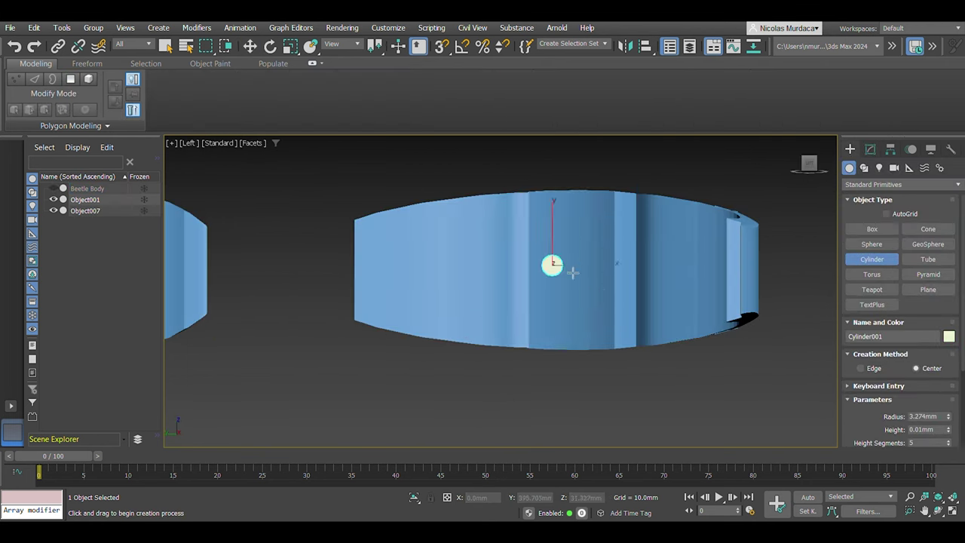
Stretch the cylinder non-uniformly along X to 273%
left_click_drag(601, 261, 672, 280)
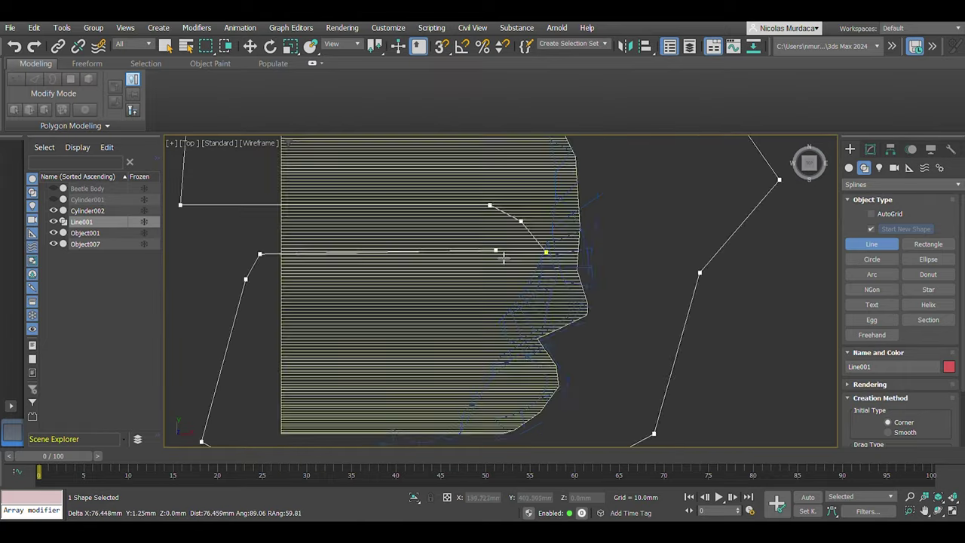
Finish Line001, toggling Cylinder002 and Beetle Body visibility while editing the outline
left_click(870, 149)
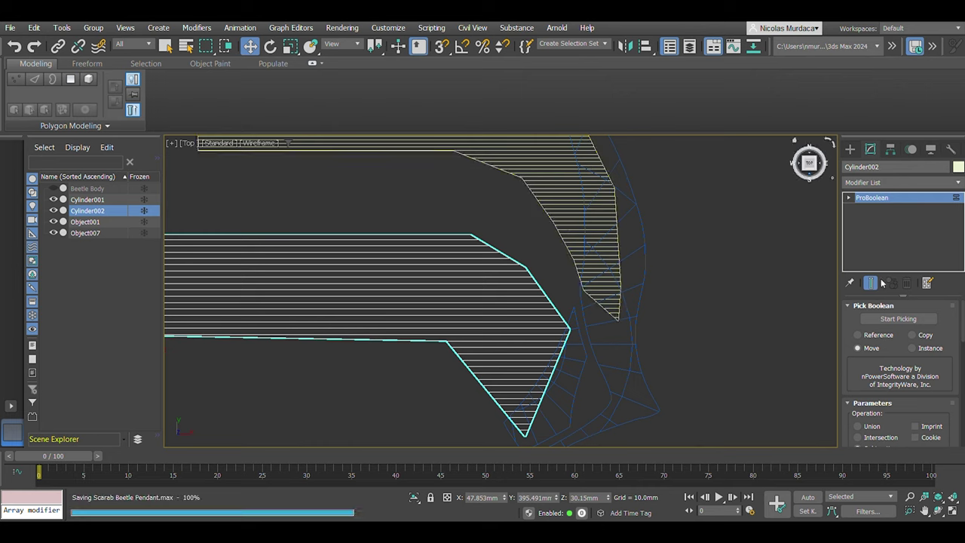
left_click(82, 221)
left_click(53, 210)
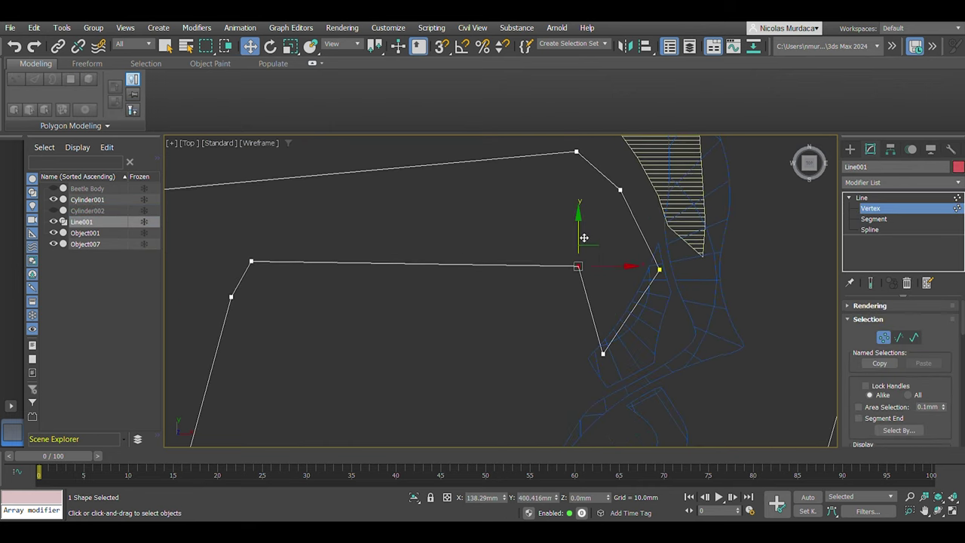
left_click(53, 189)
left_click(53, 210)
left_click(875, 197)
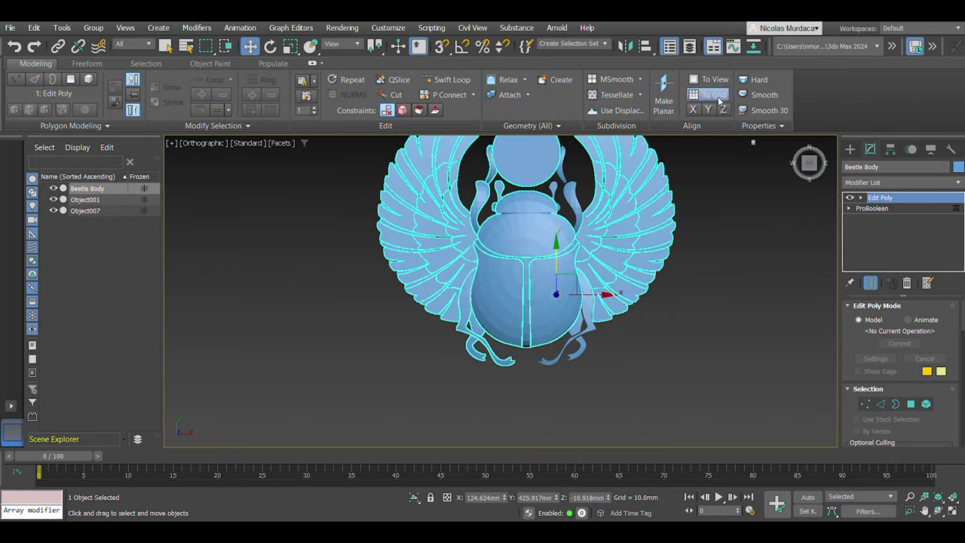
Check the front and top views, then delete the Beetle Body001 copy
key("f")
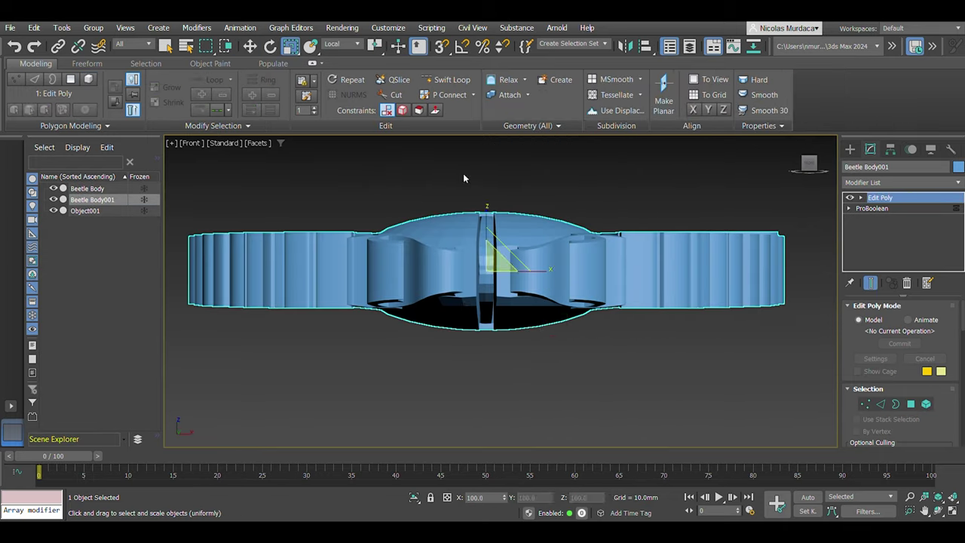
key("t")
key("Delete")
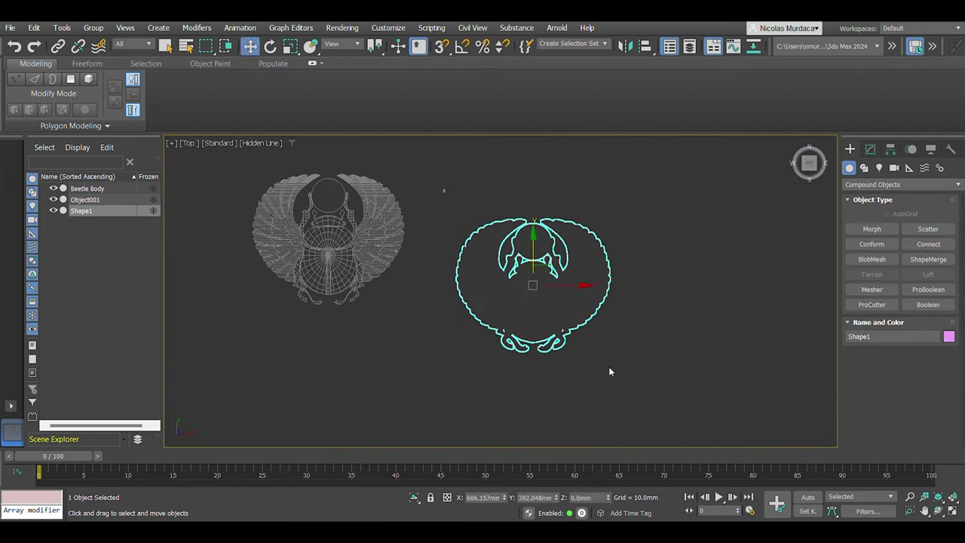
Orbit and zoom around the extruded beetle base, then look down on the scarab from above
scroll(685, 230, "up", 5)
middle_click_drag(685, 230, 426, 294, "alt")
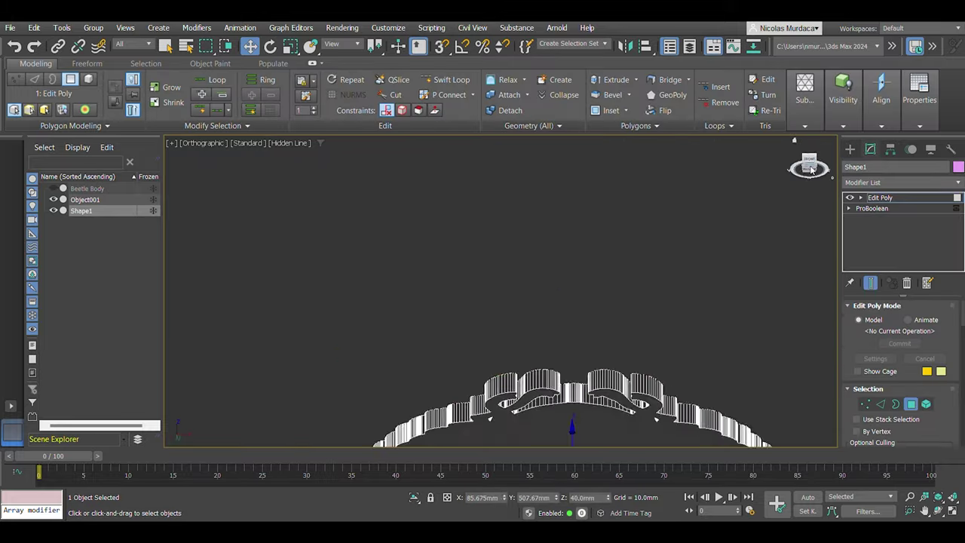
left_click_drag(811, 172, 807, 155)
scroll(460, 326, "up", 5)
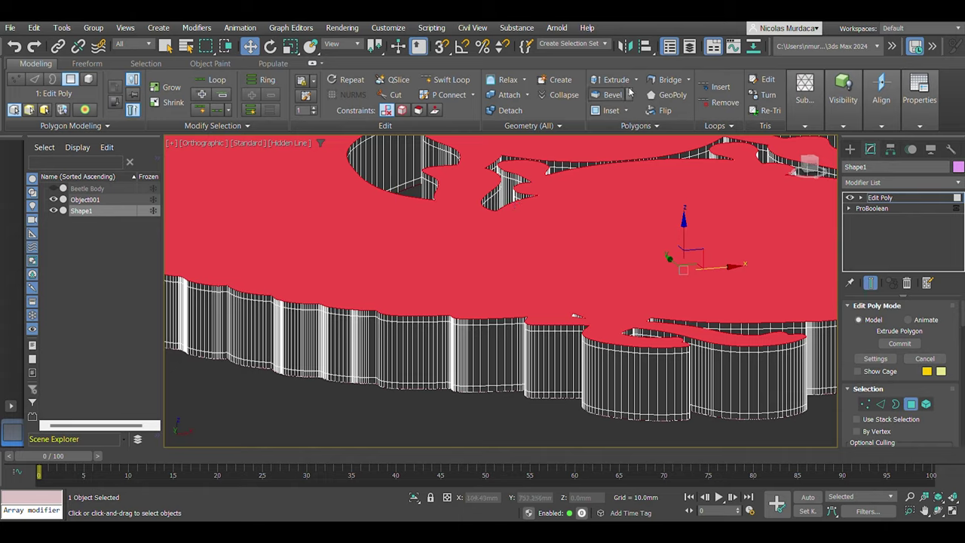
middle_click_drag(512, 334, 604, 267, "alt")
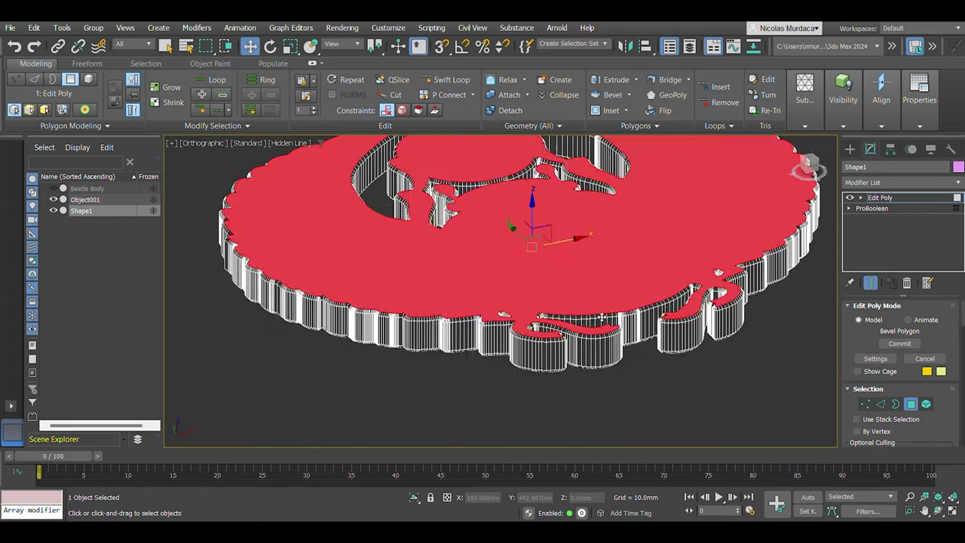
key("t")
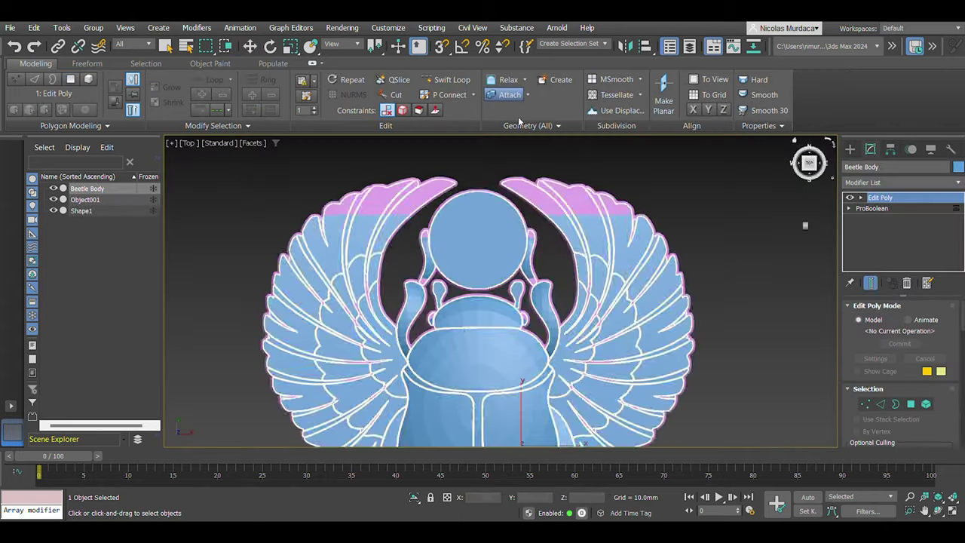
middle_click_drag(773, 263, 762, 217, "alt")
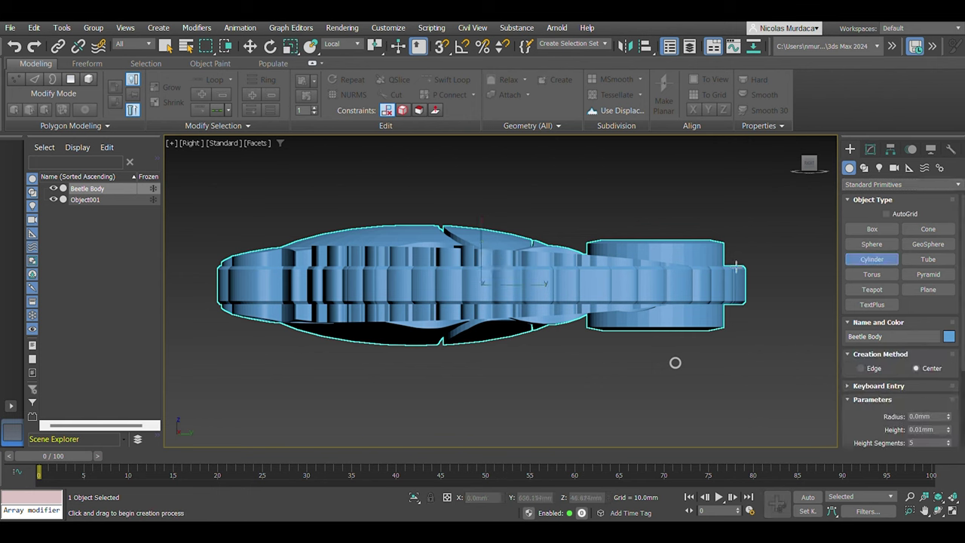
Create a sphere over the beetle body and scale it into a thin, wide disc
left_click_drag(466, 255, 586, 344)
key("r")
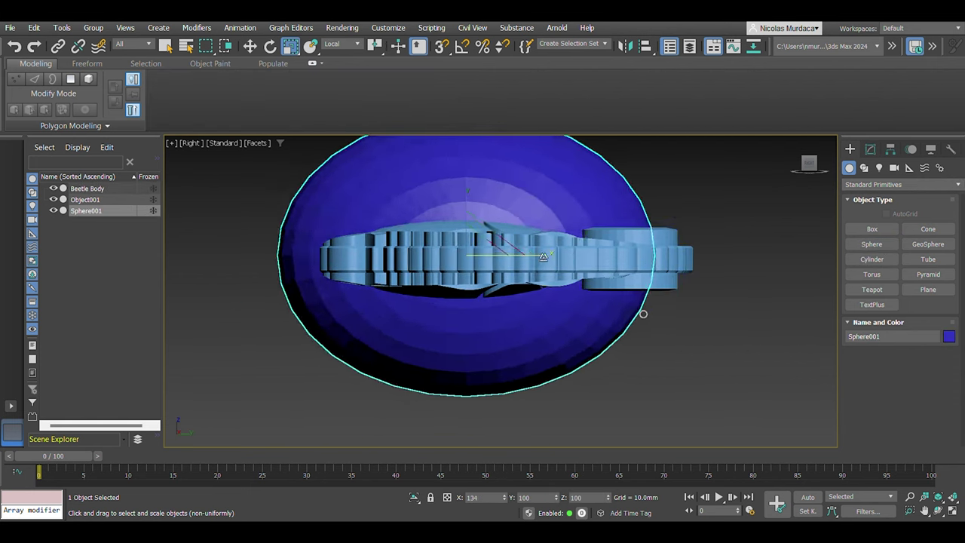
left_click_drag(573, 248, 539, 202)
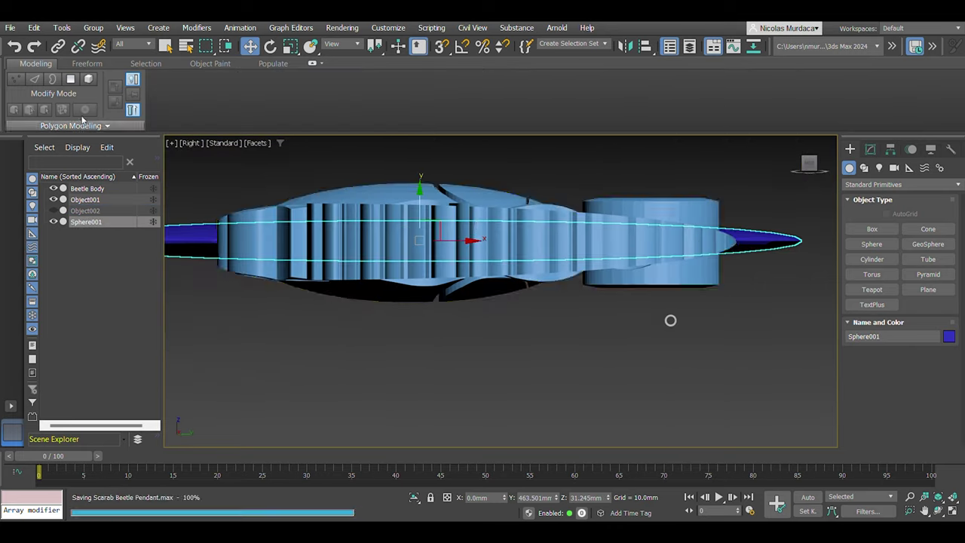
Orbit around the beetle to check the flattened disc, then restore the right-side view
scroll(688, 233, "up", 4)
scroll(690, 236, "up", 2)
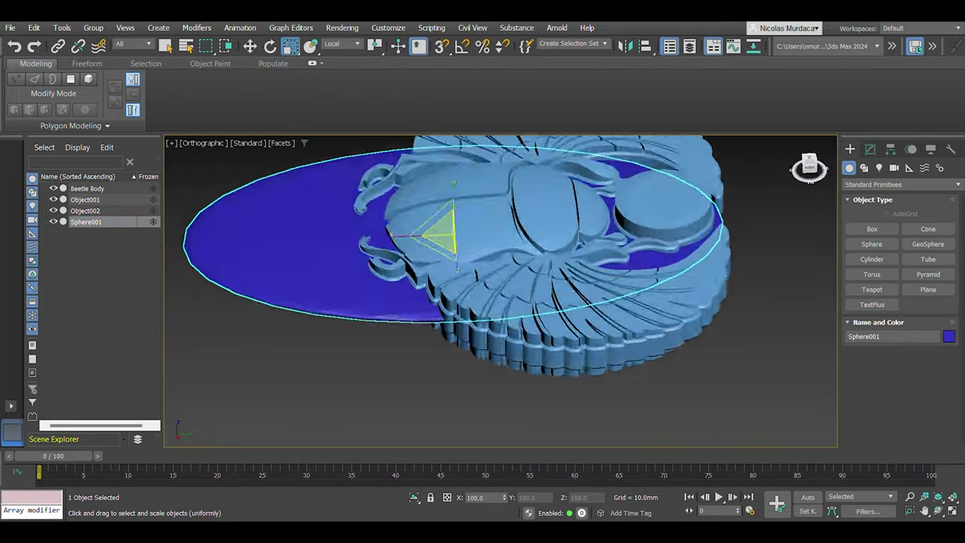
middle_click_drag(687, 243, 598, 237, "alt")
scroll(598, 237, "up", 5)
key("shift+z")
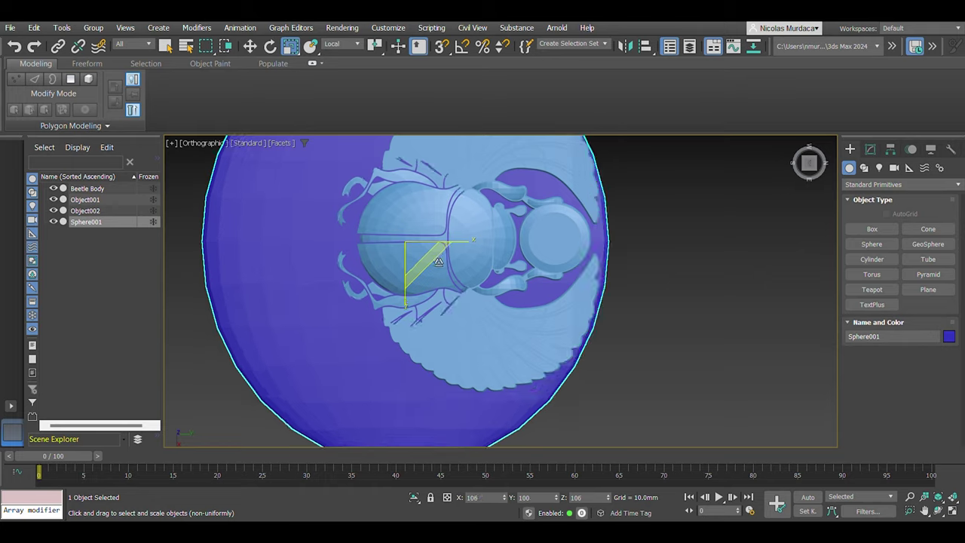
key("shift+z")
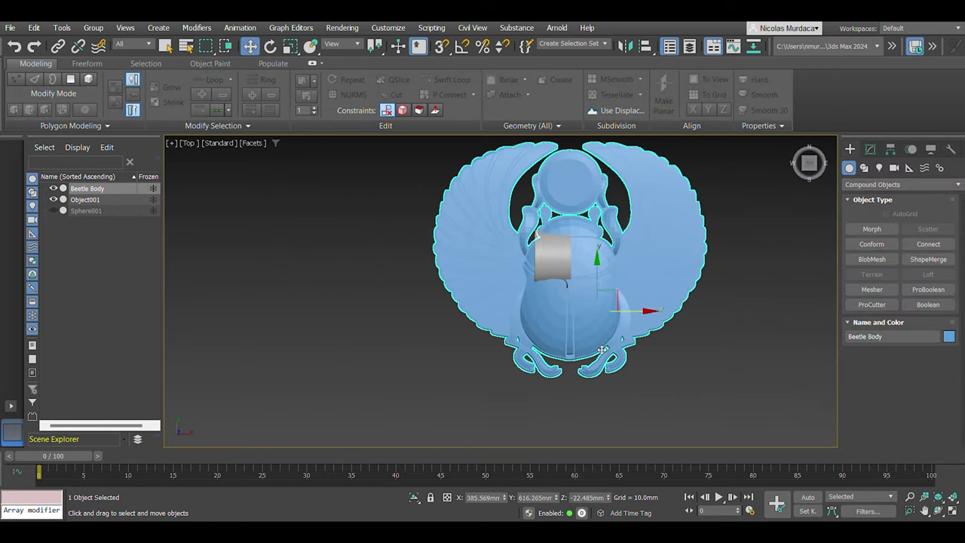
Inspect the beetle and bent cylinder bail from the left side and save the scene
middle_click_drag(603, 349, 736, 209, "alt")
scroll(736, 209, "up", 3)
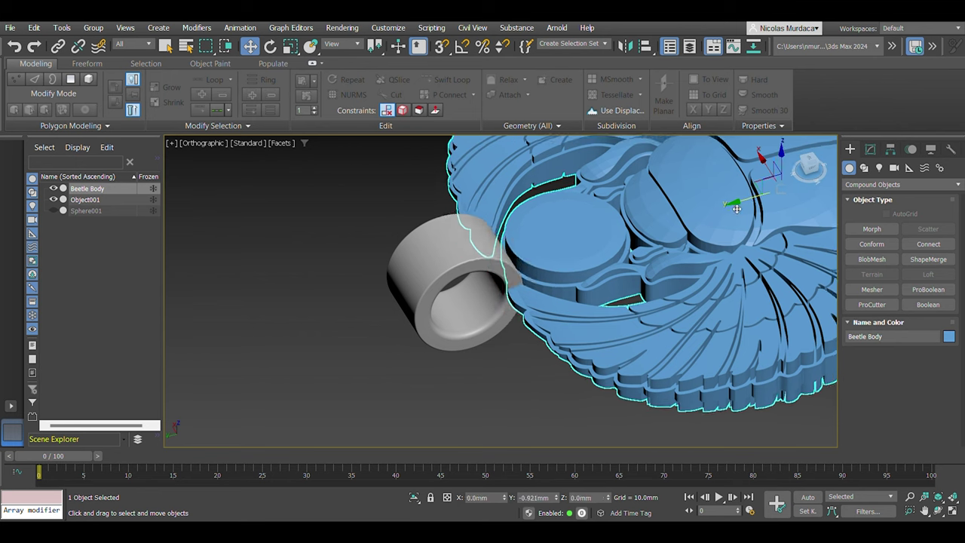
left_click(813, 165)
key("ctrl+s")
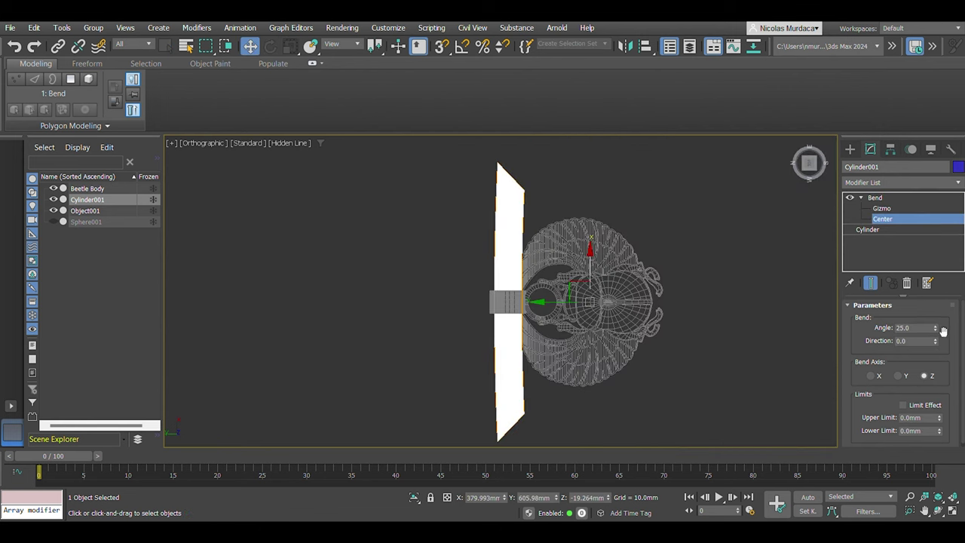
Adjust the bail's Bend angle and gizmo, reducing the bend to 10 for a gentle curve
left_click_drag(942, 331, 32, 451)
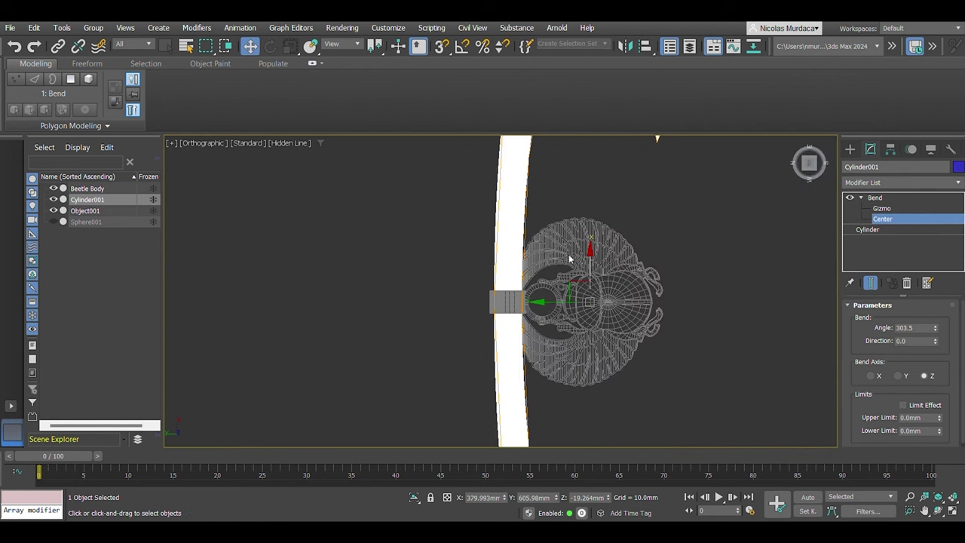
left_click(882, 208)
key("z")
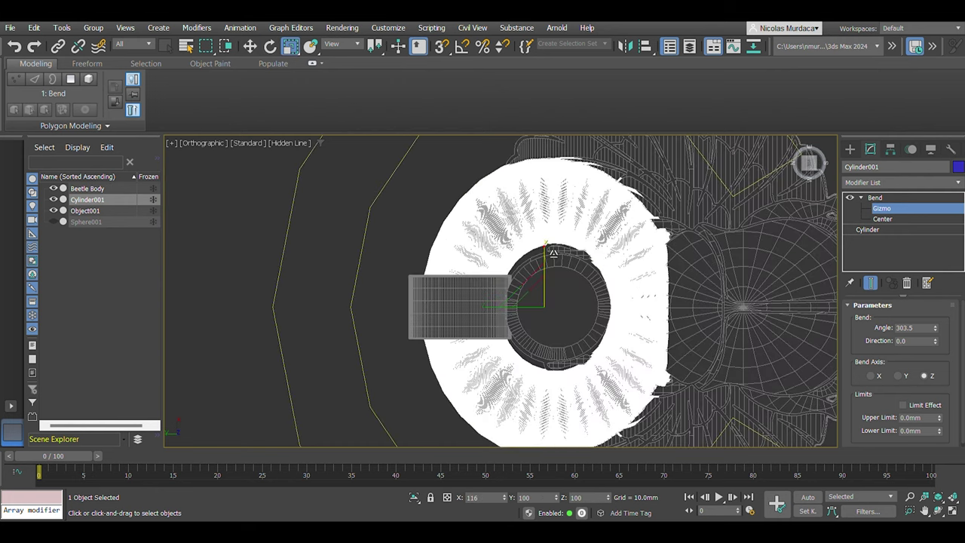
left_click_drag(935, 327, 953, 129)
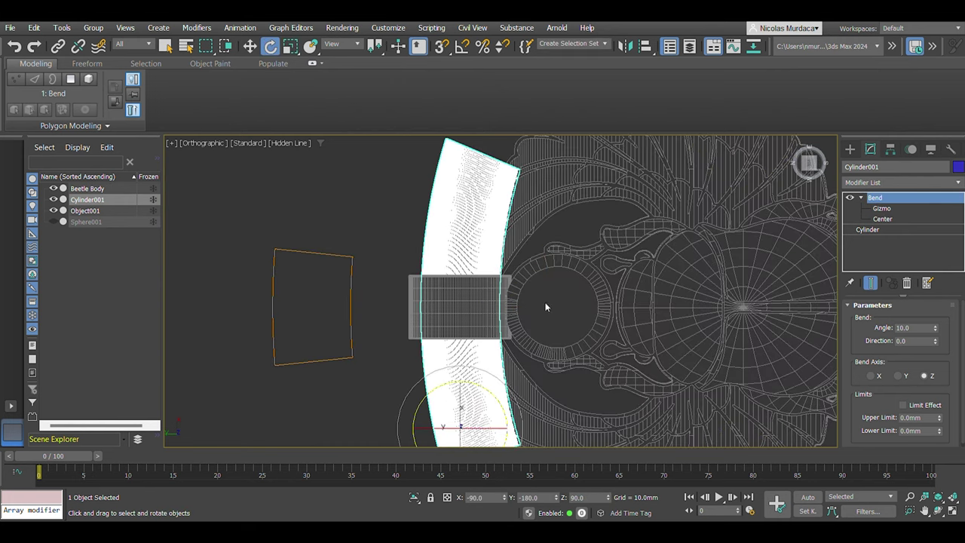
key("w")
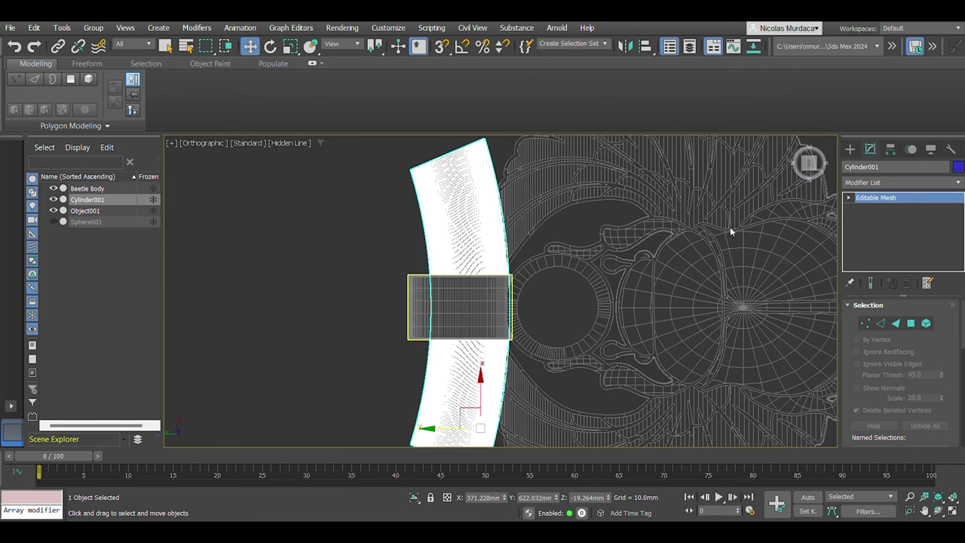